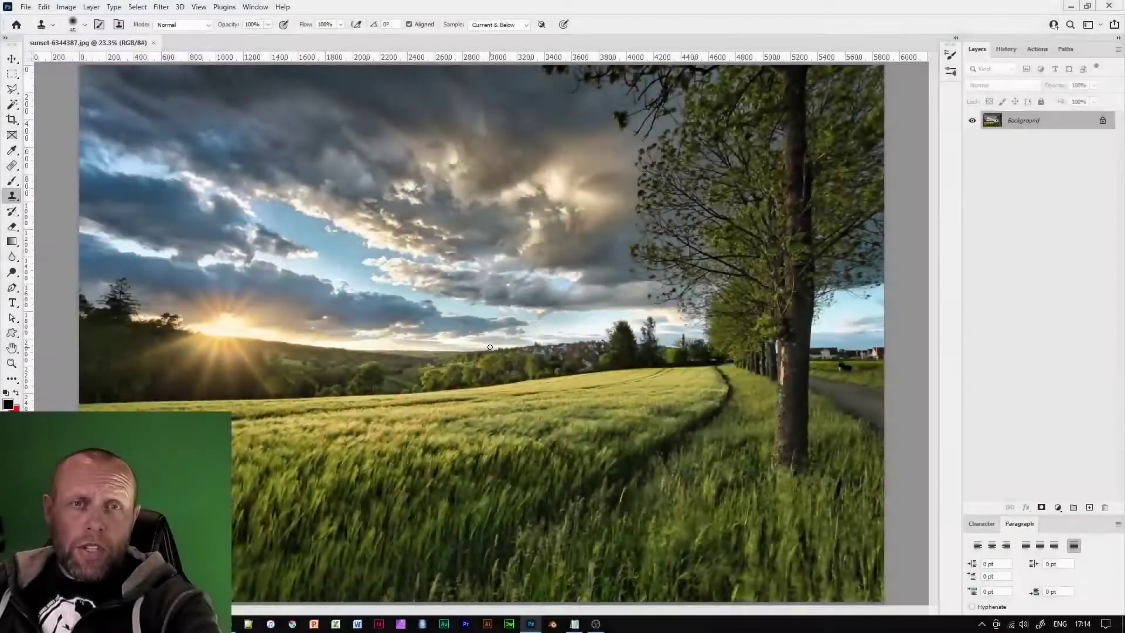
Open Image Size for the 5887 × 3925 px photo with Resample left unchecked
left_click(67, 7)
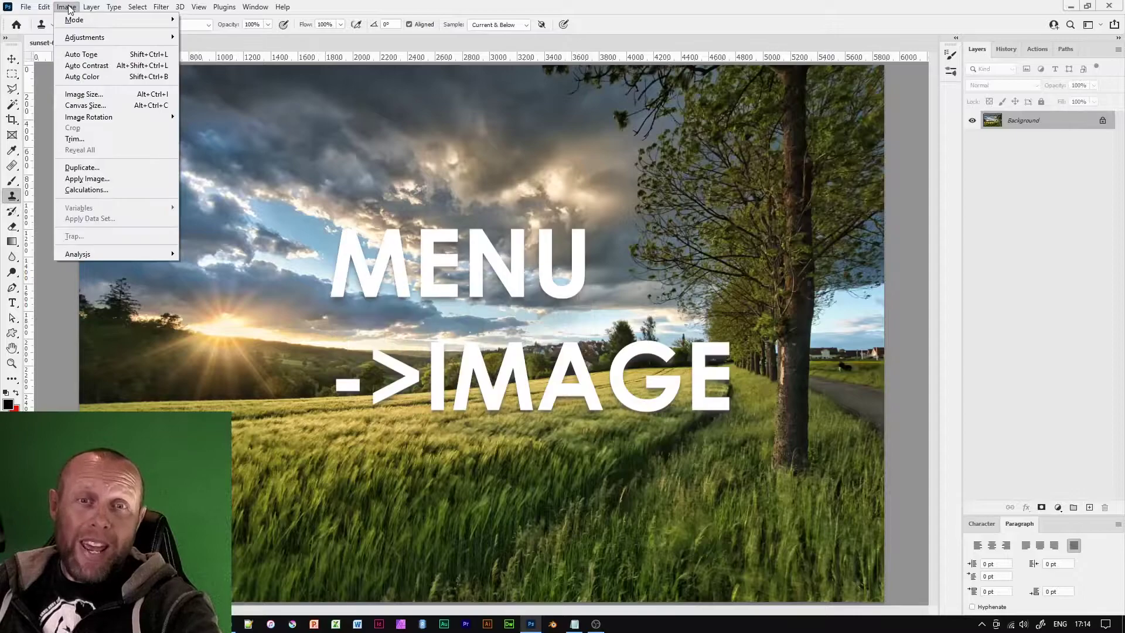
left_click(83, 94)
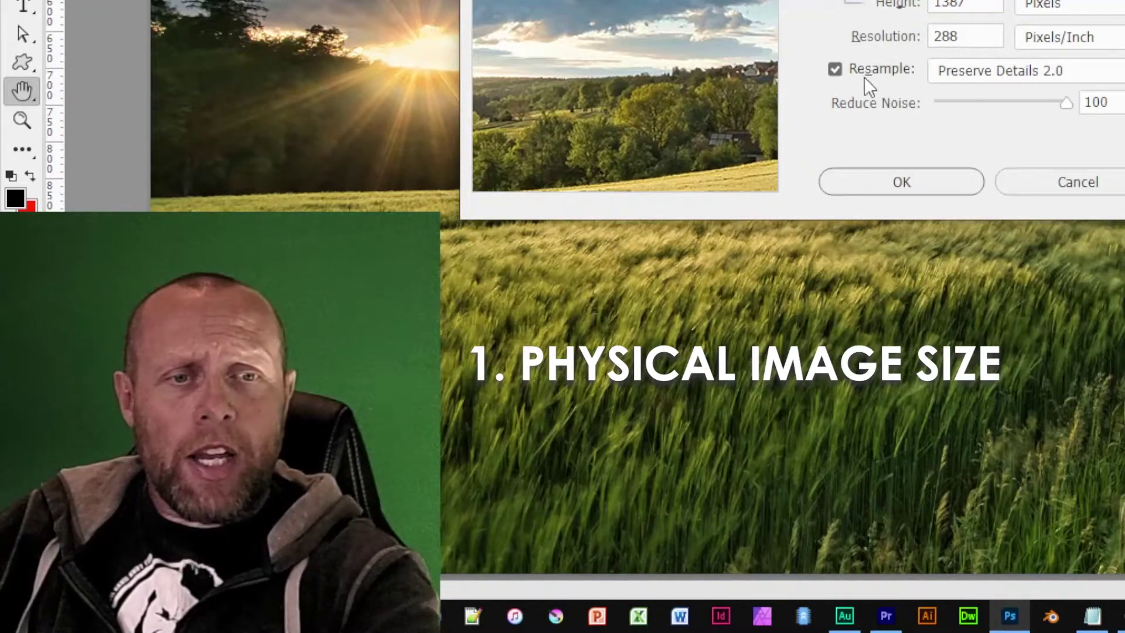
left_click(835, 69)
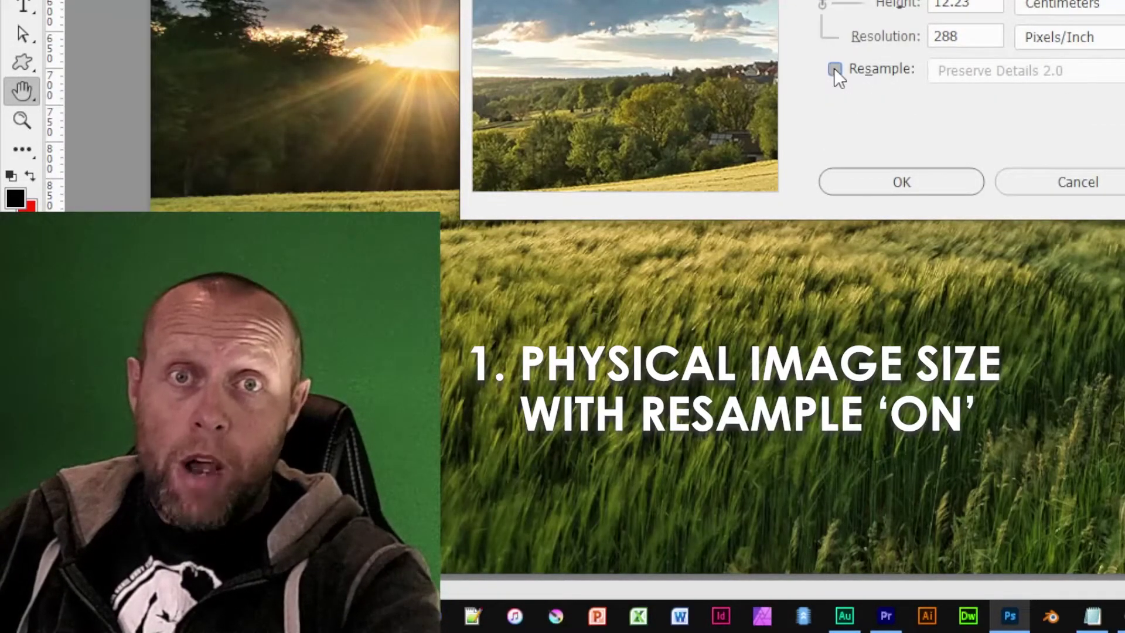
left_click(834, 69)
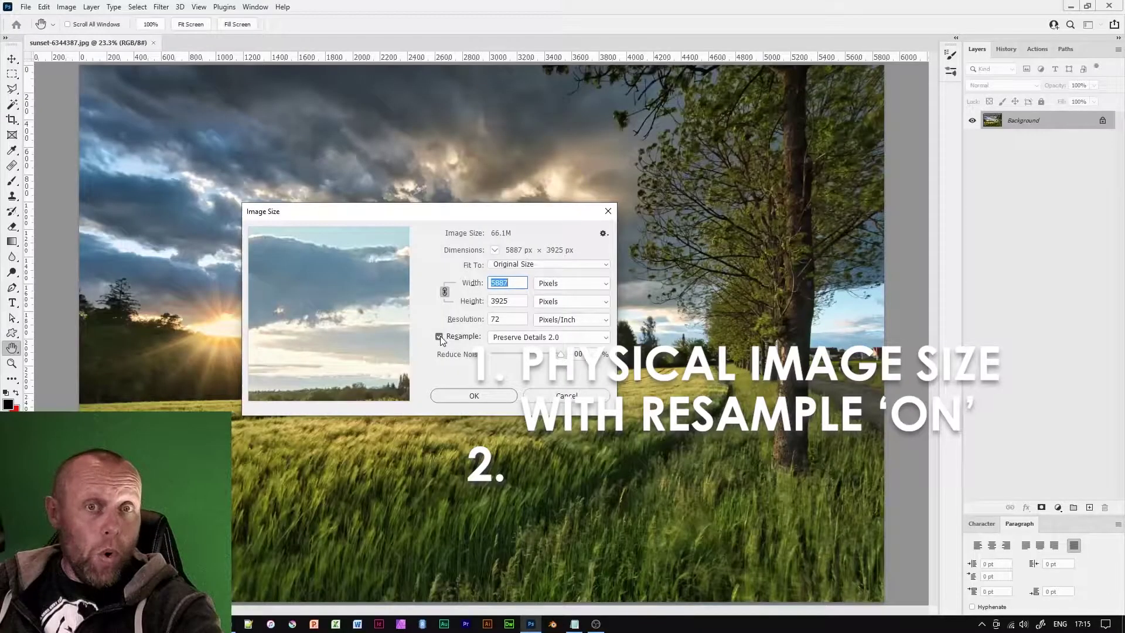
left_click(439, 336)
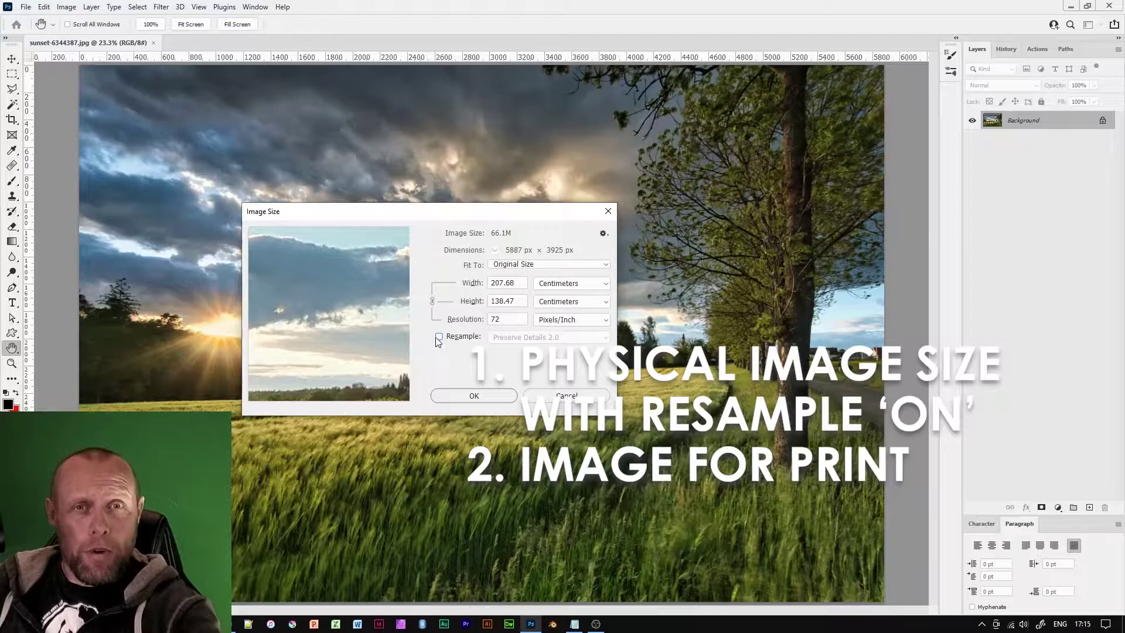
Switch the print size units from centimetres to inches, showing 81.764 × 54.514
key("Tab")
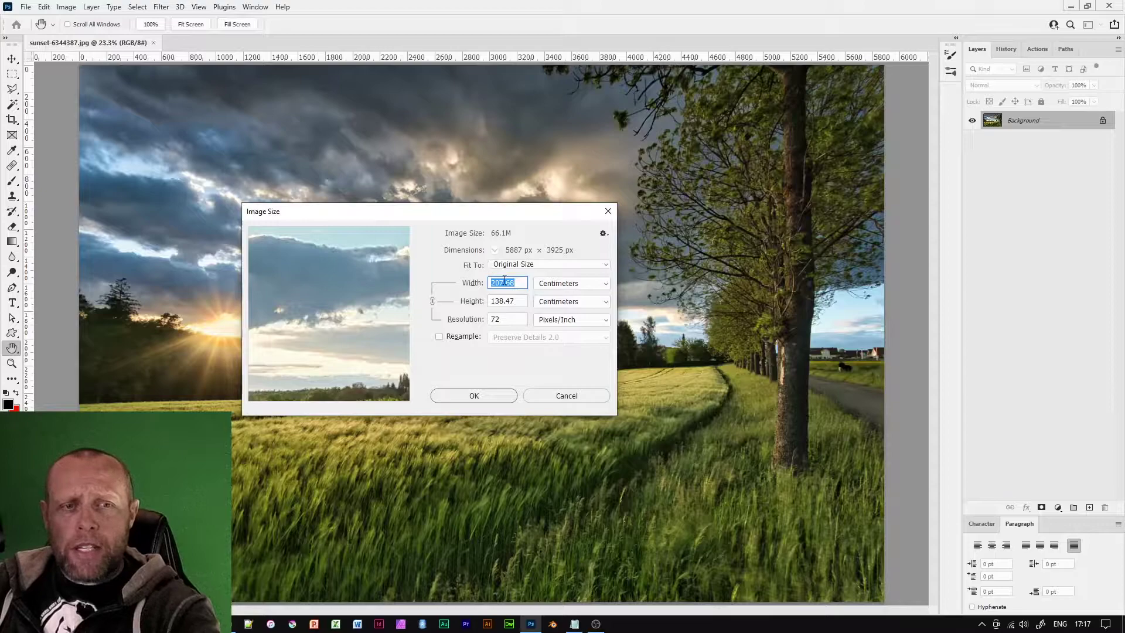
left_click(514, 301)
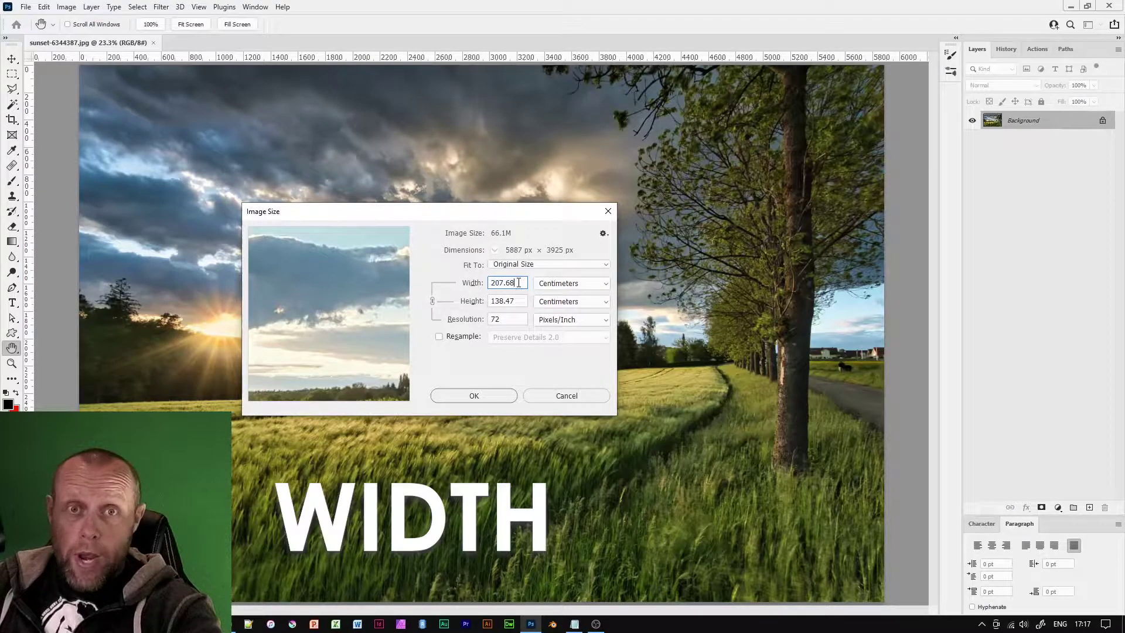
left_click(511, 320)
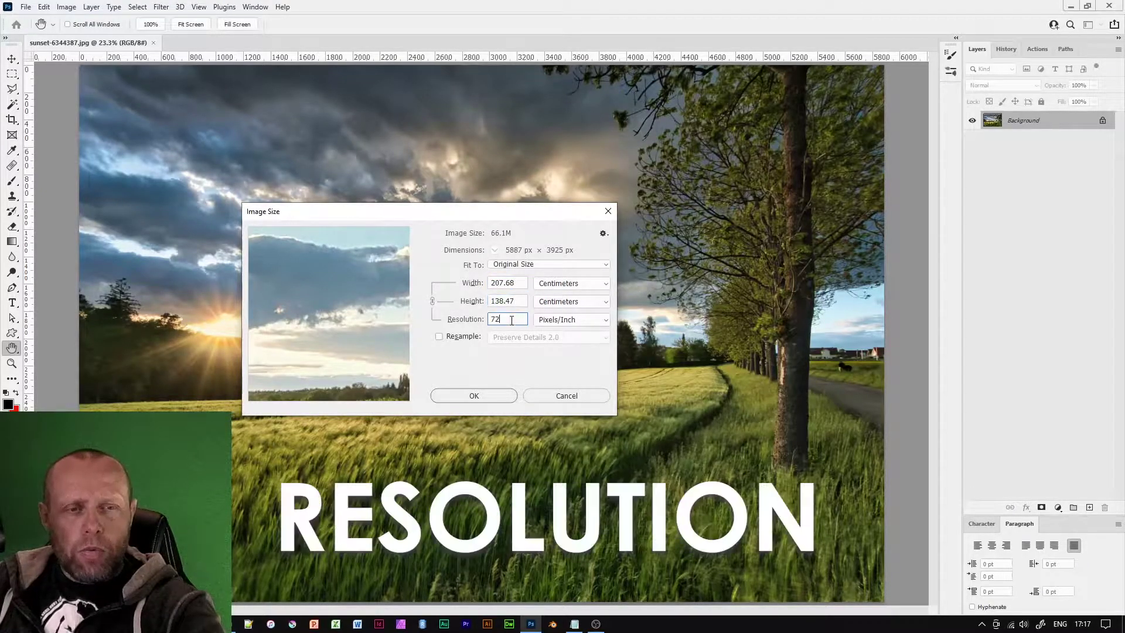
left_click(575, 281)
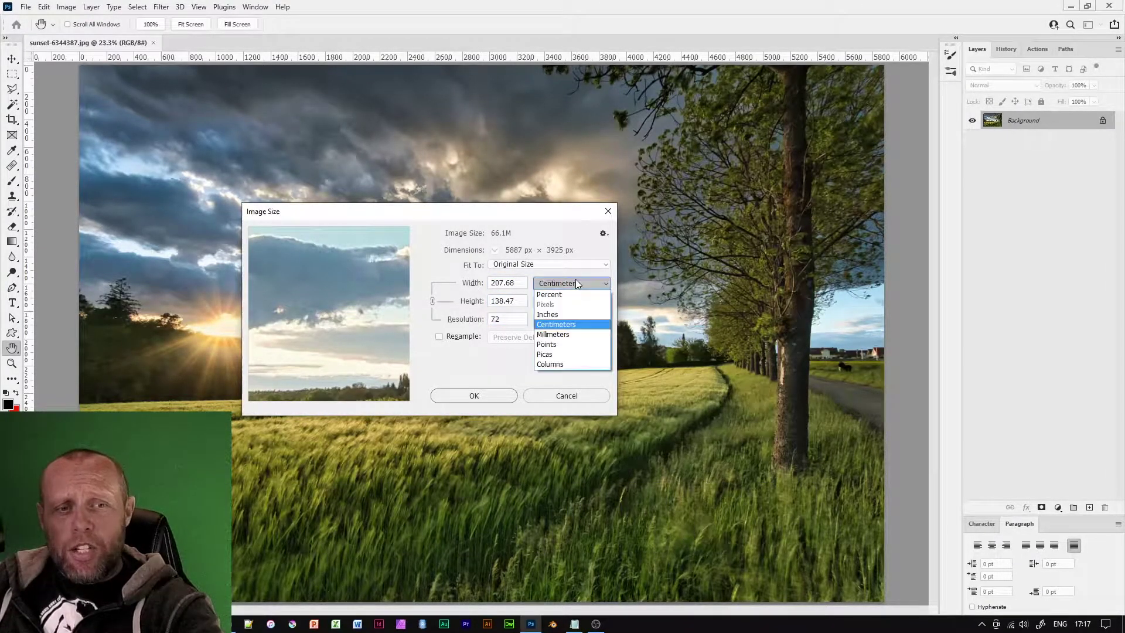
left_click(559, 315)
left_click(561, 319)
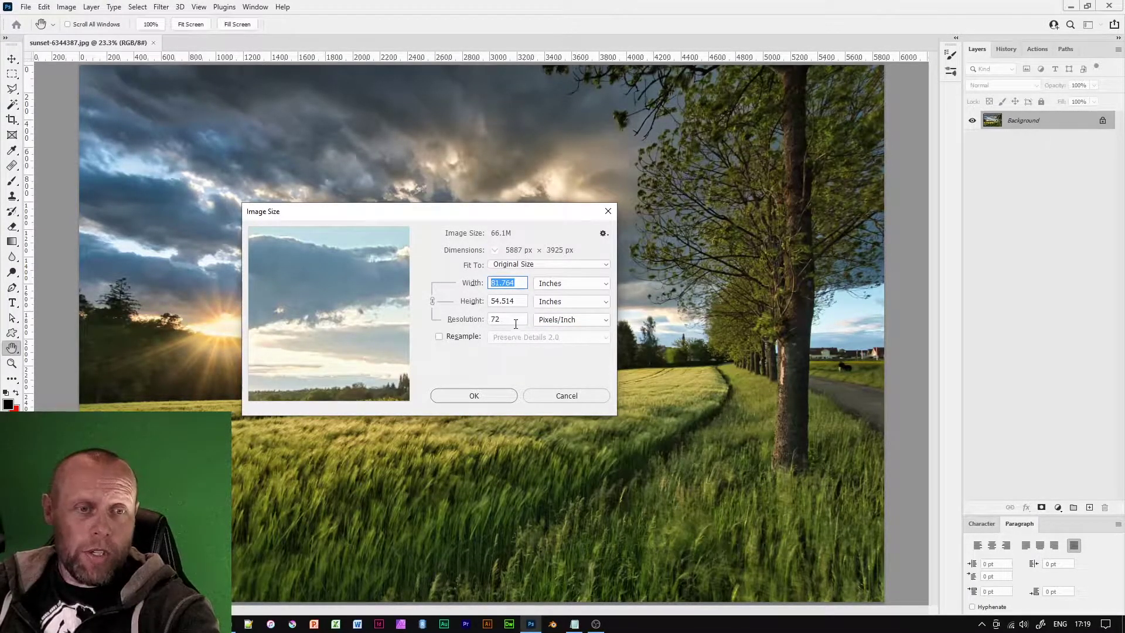
Without resampling, try resolution 2 and width 1020, then set height to 20 inches
left_click(518, 286)
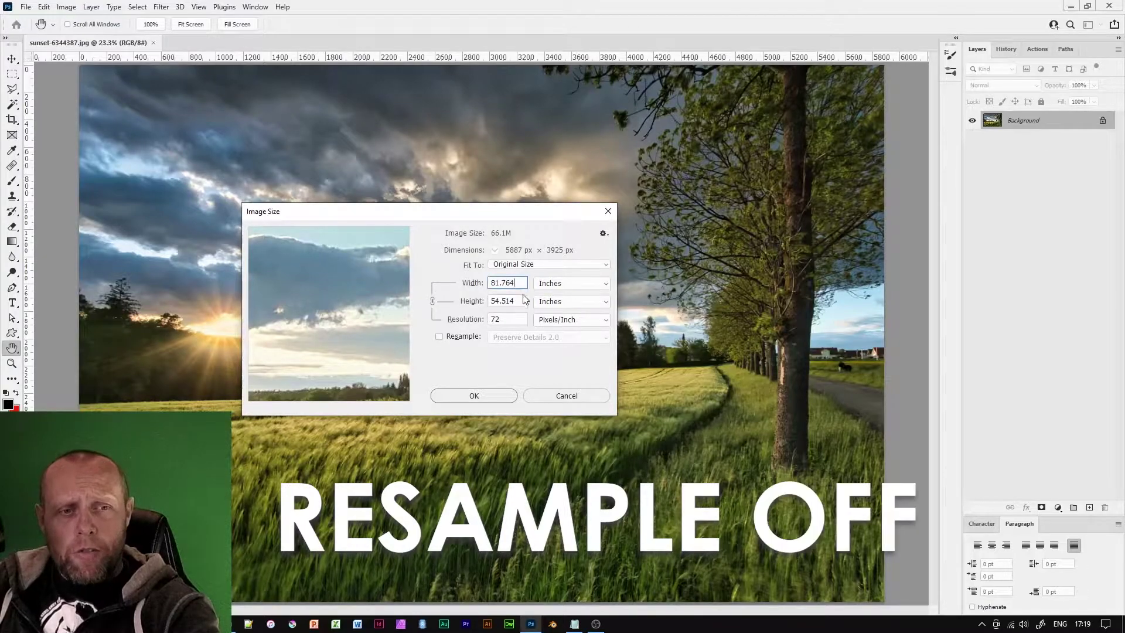
left_click(521, 305)
double_click(513, 317)
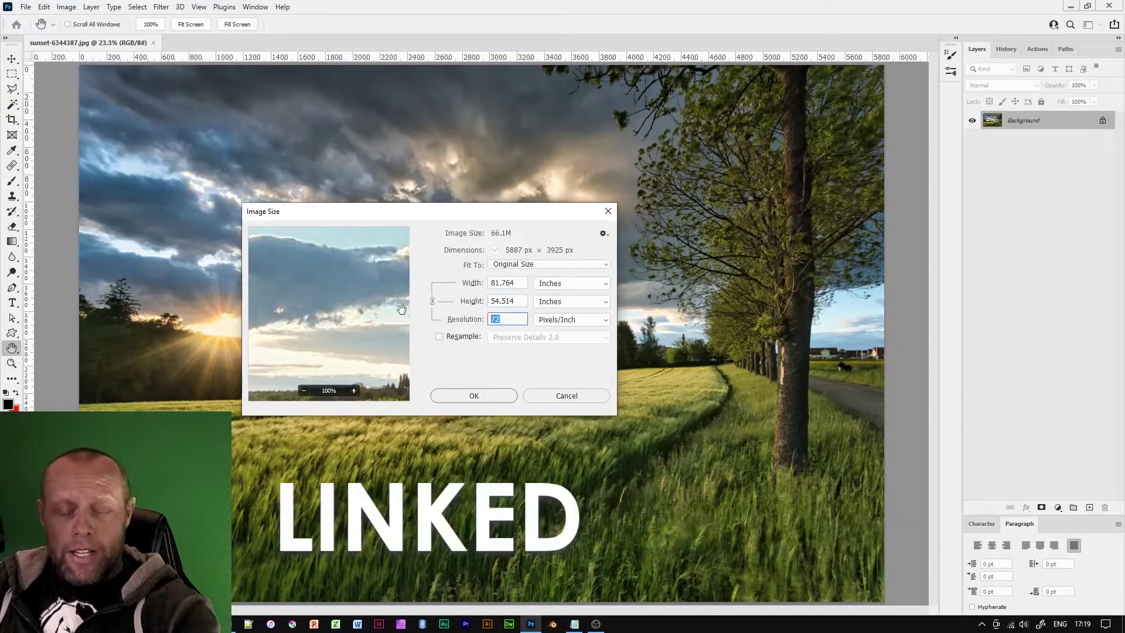
type("2")
double_click(508, 283)
type("10")
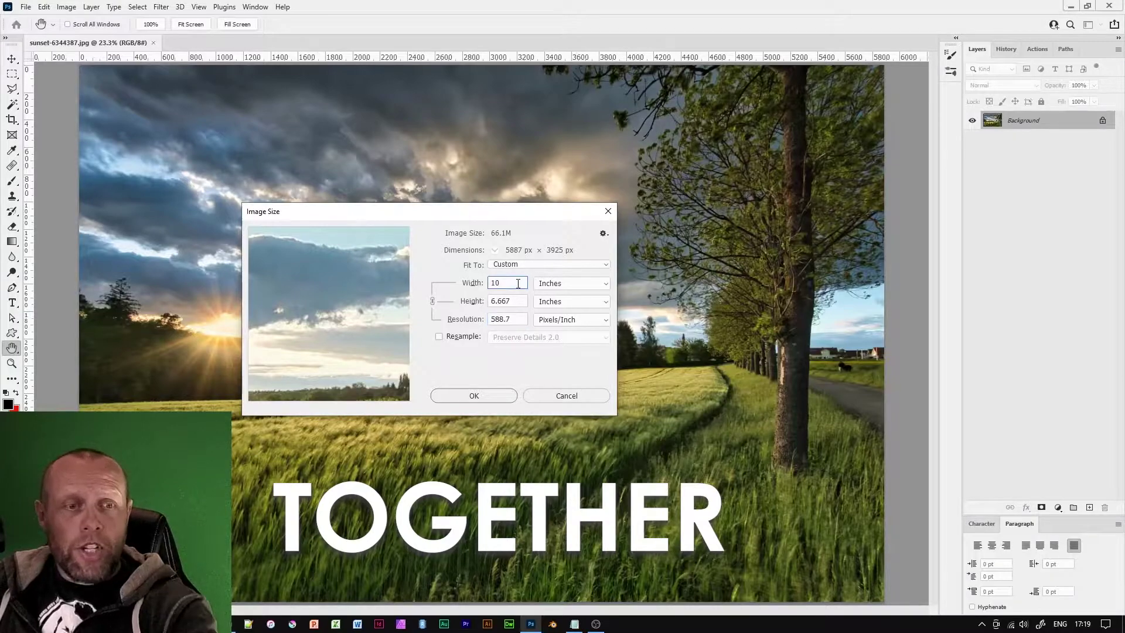
type("20")
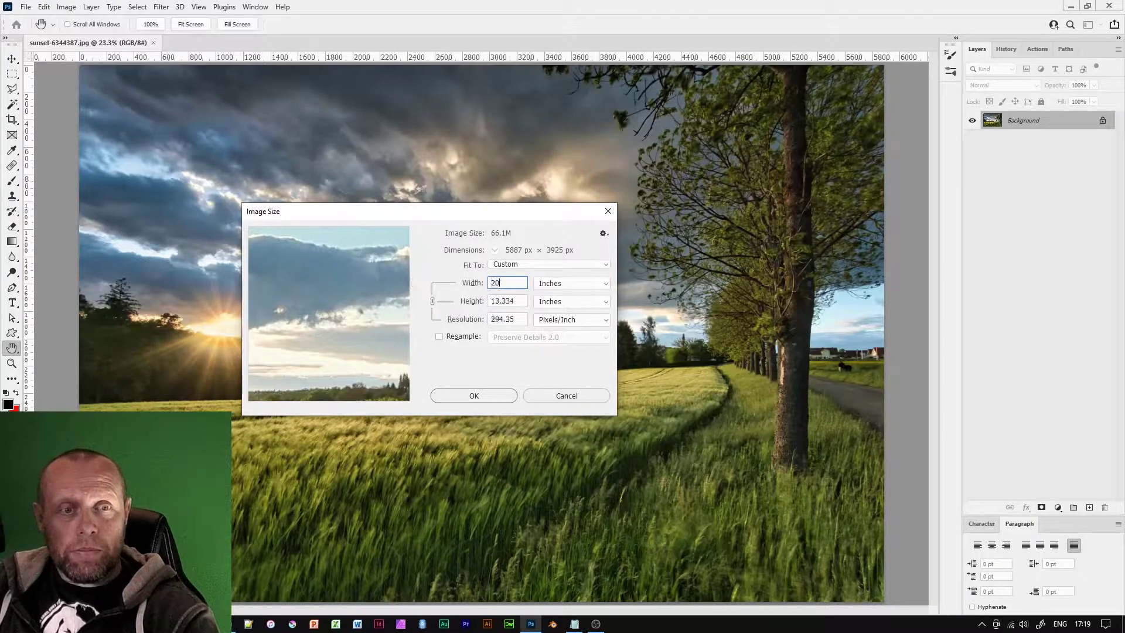
double_click(507, 300)
type("20")
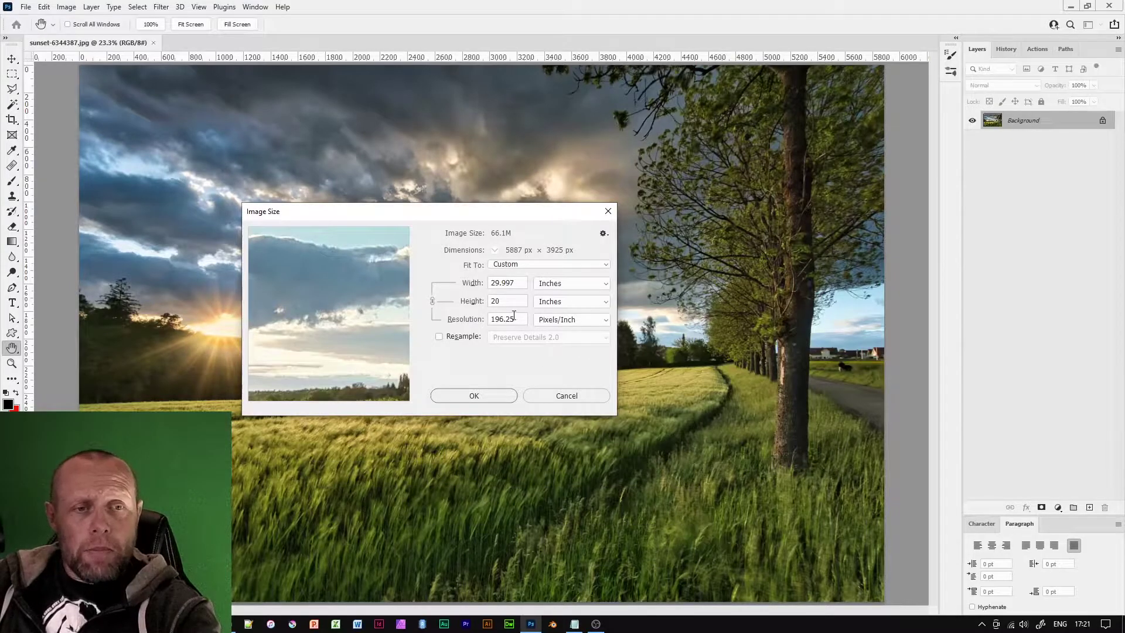
Enter 288 ppi as the resolution, giving a 20.441 × 13.628 inch print
key("Tab")
type("288")
key("shift+Tab")
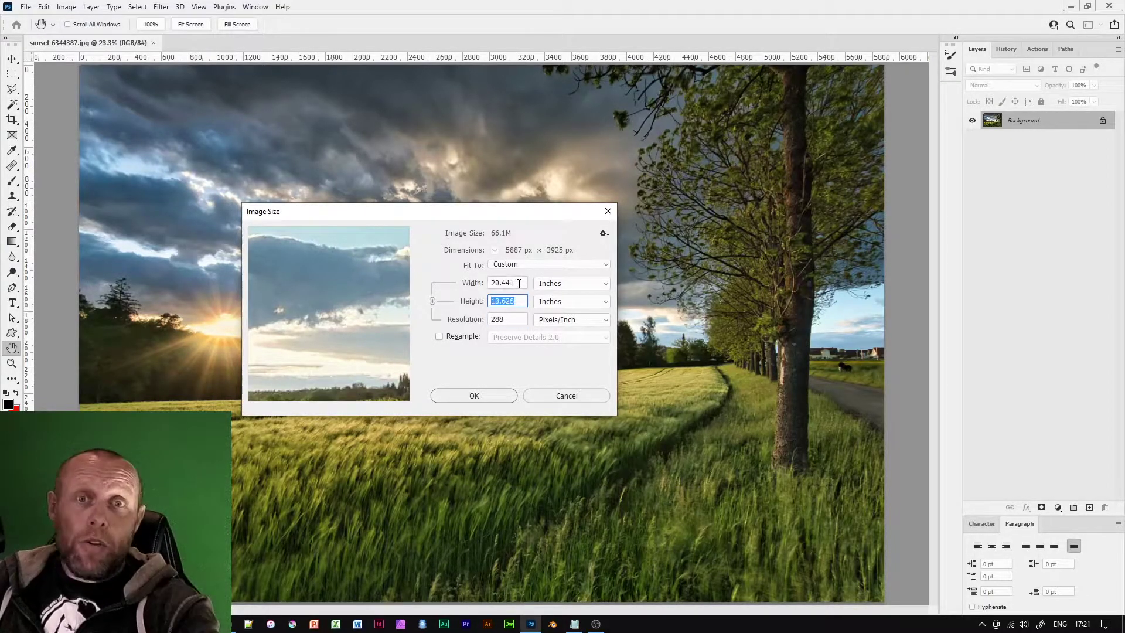
key("shift+Tab")
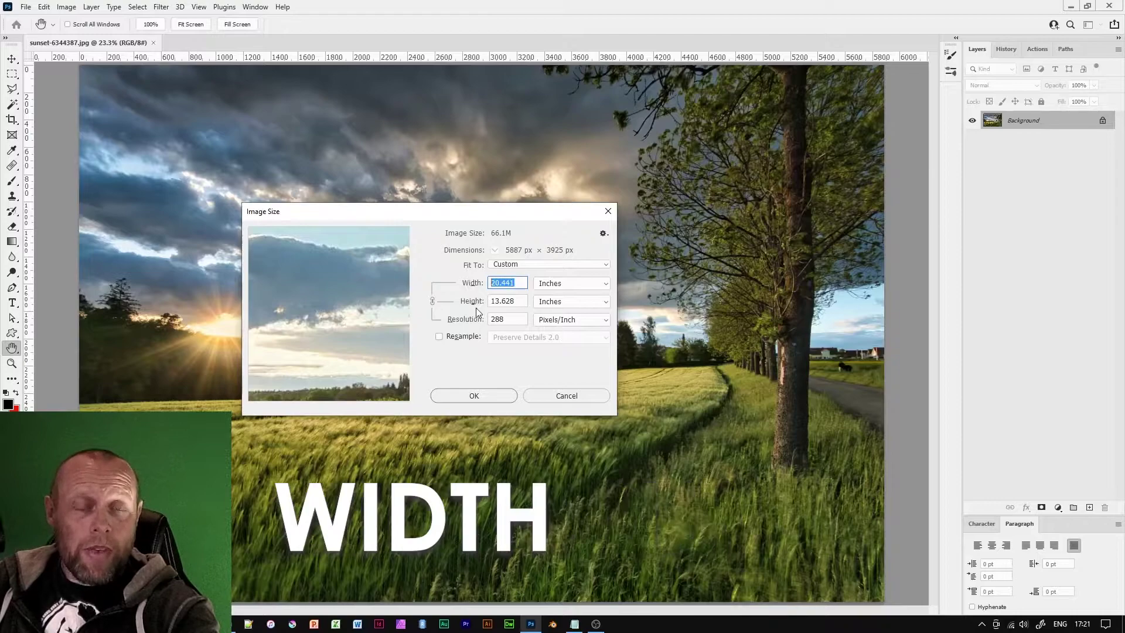
key("Tab")
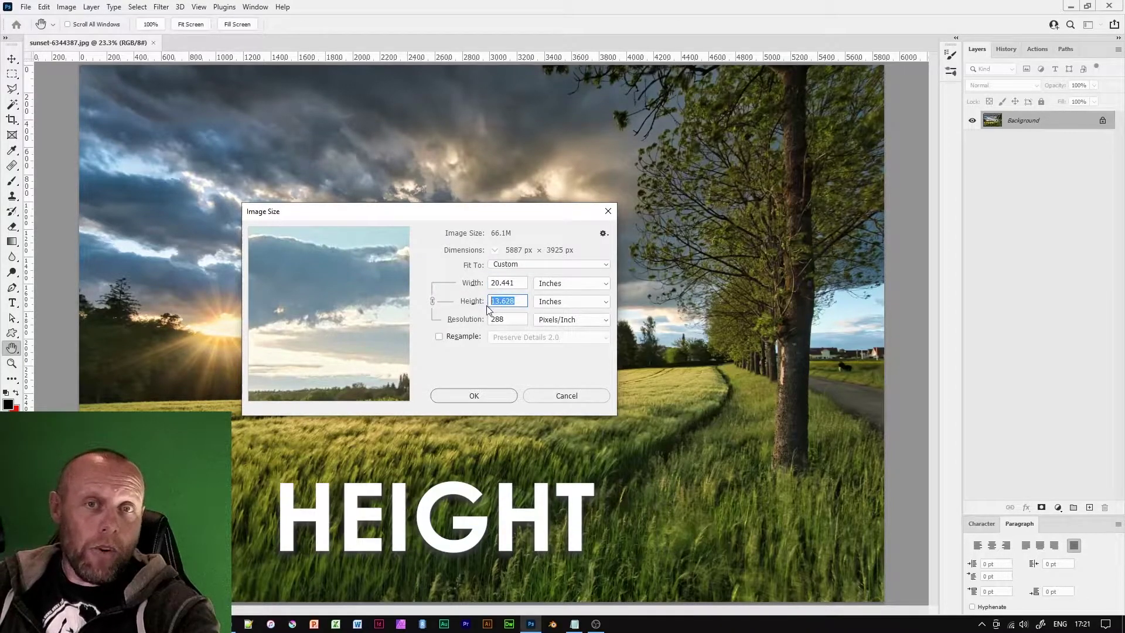
left_click(603, 284)
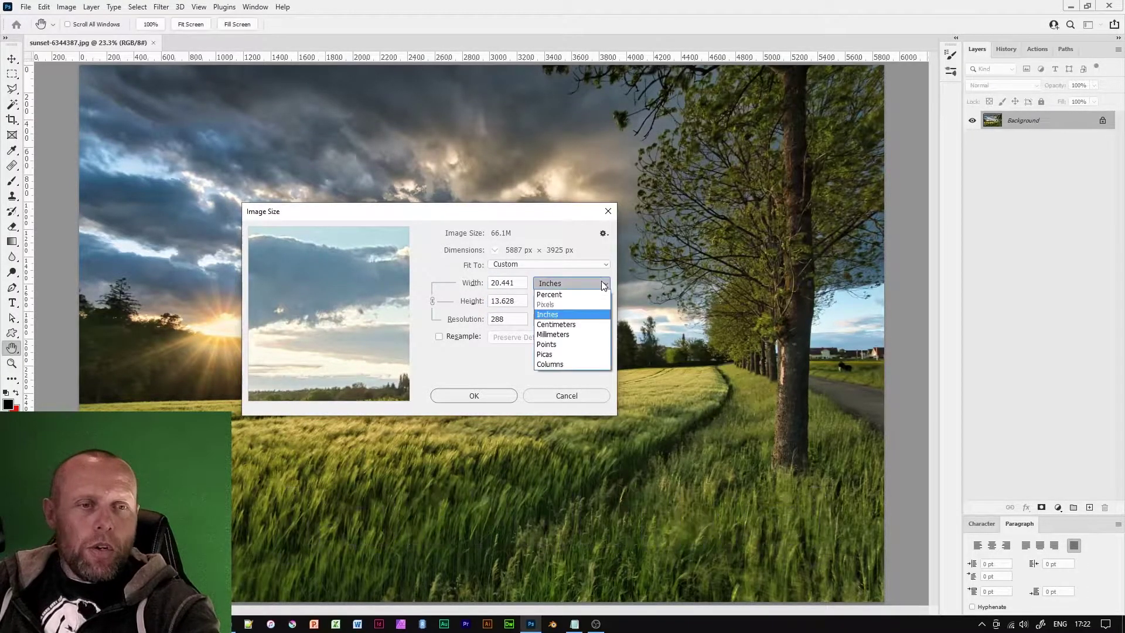
left_click(574, 325)
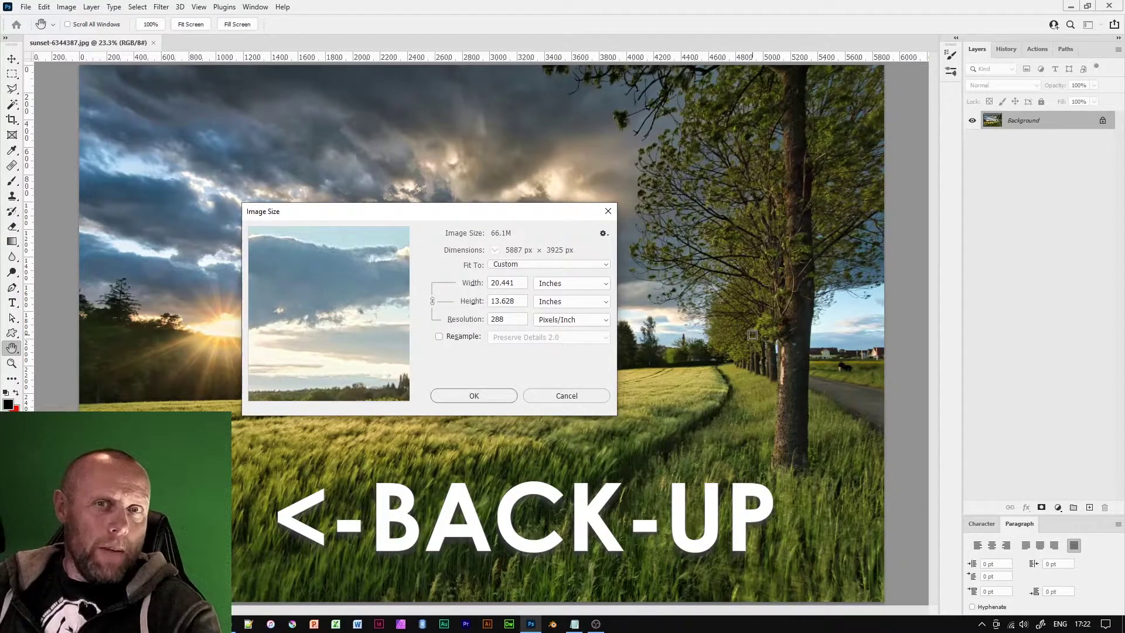
Enable Resample and set the width to 10 inches, yielding 2880 × 1920 px
left_click(439, 336)
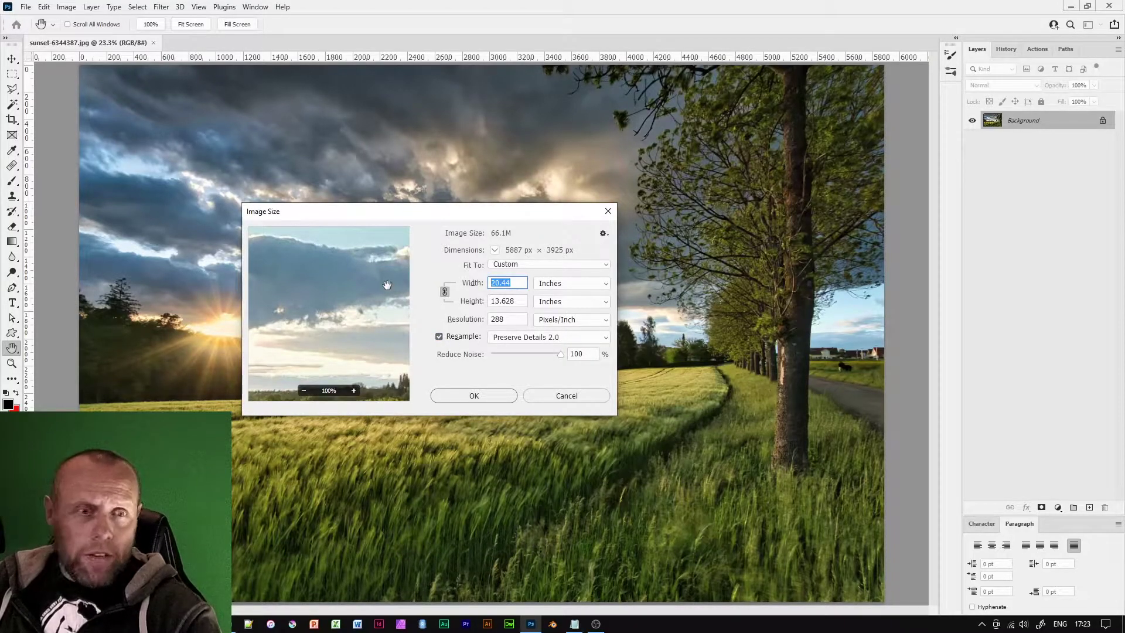
type("10")
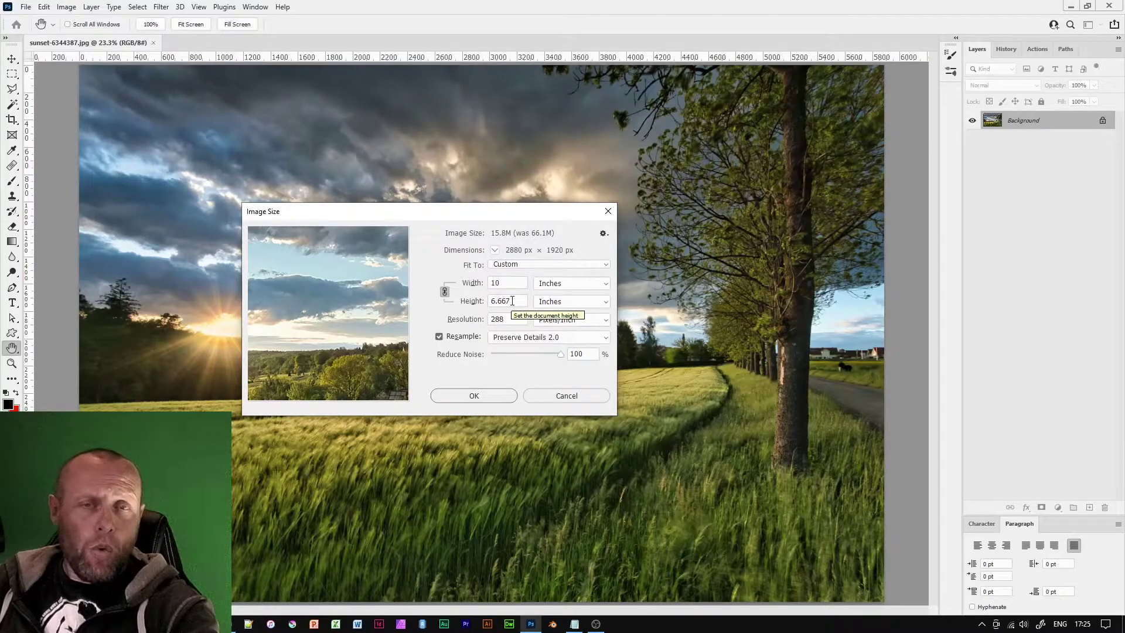
Measure in pixels, set the width to 2080 px (1387 px high), and confirm
left_click(571, 285)
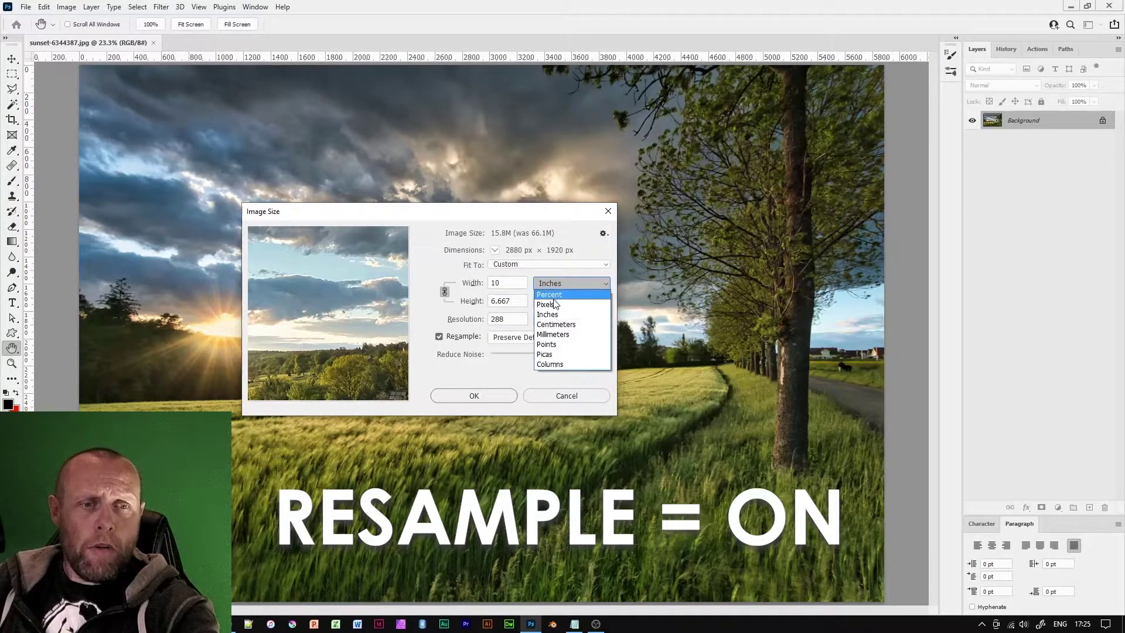
left_click(548, 304)
left_click(464, 283)
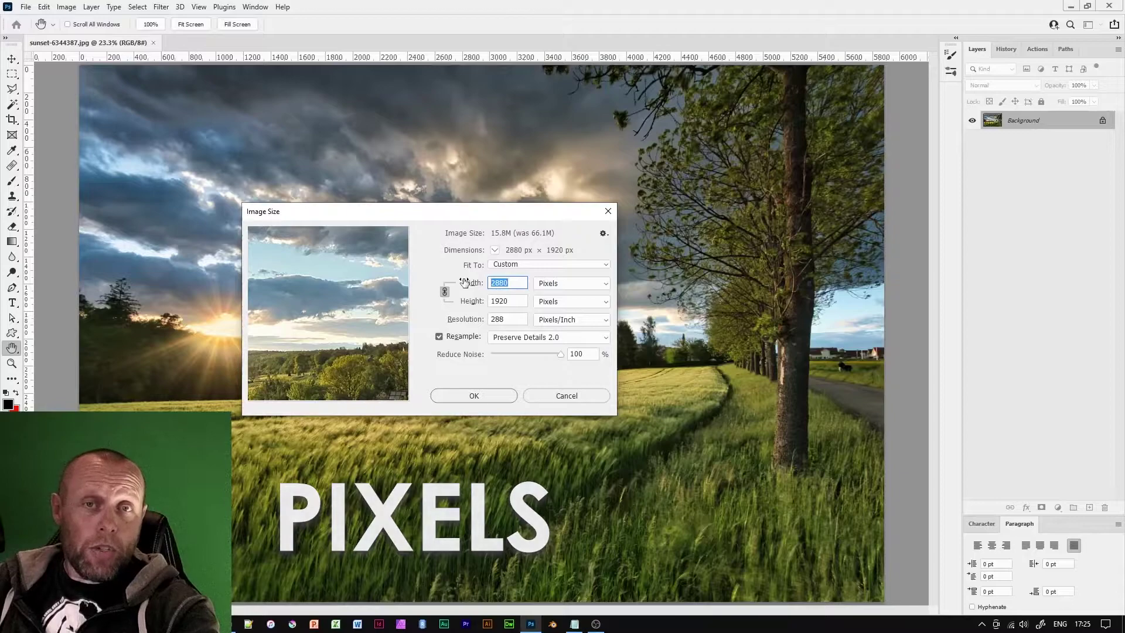
left_click(554, 310)
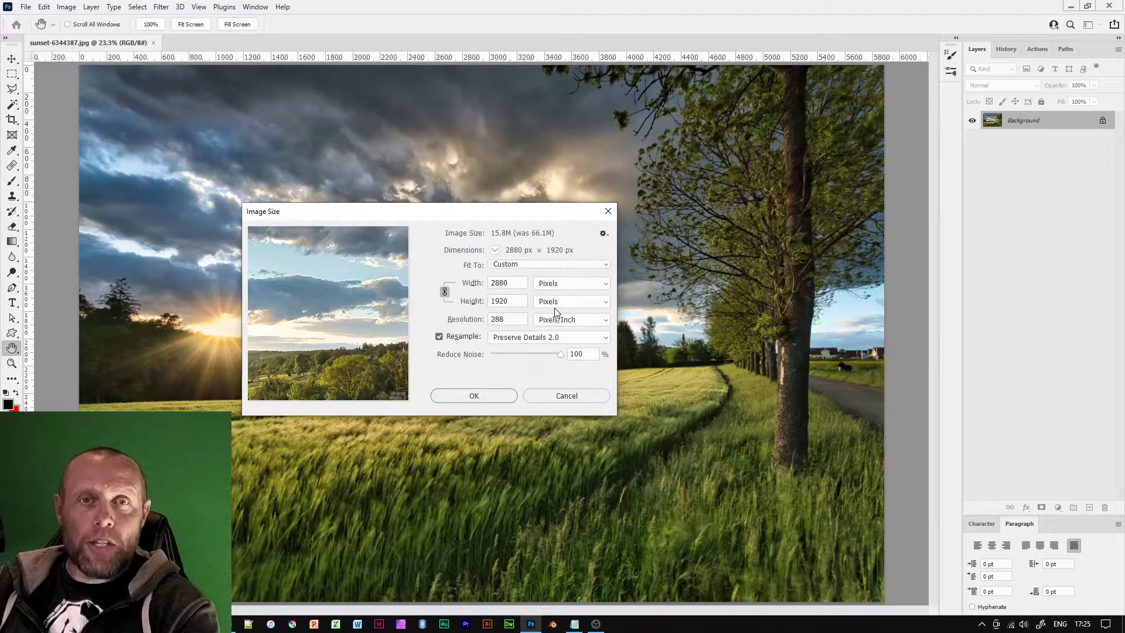
left_click(507, 282)
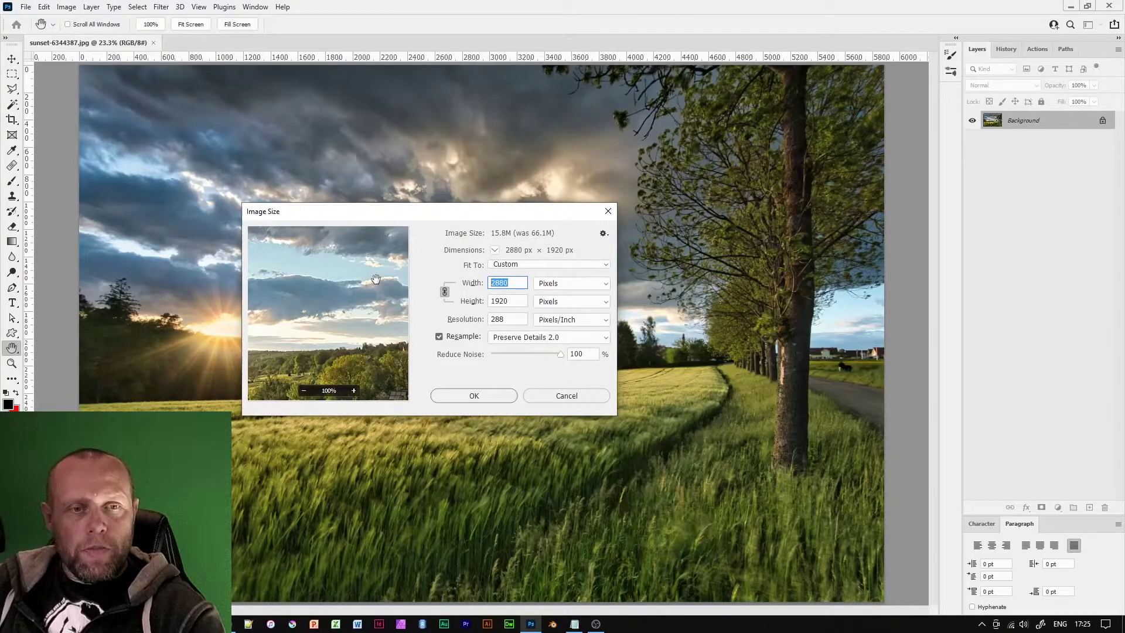
type("2080")
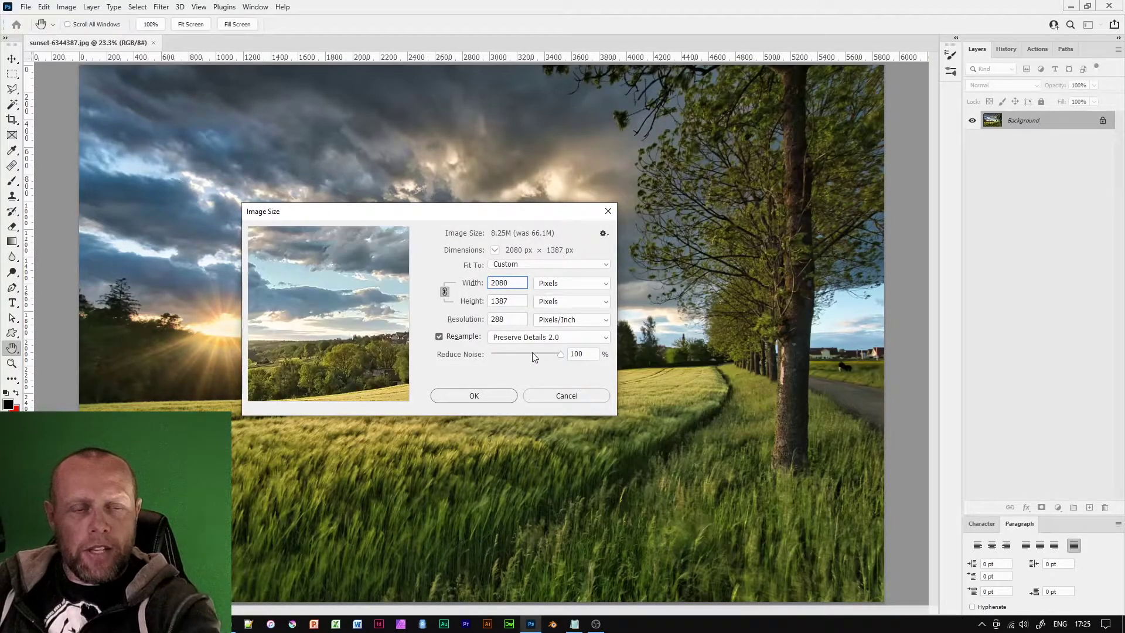
left_click(473, 395)
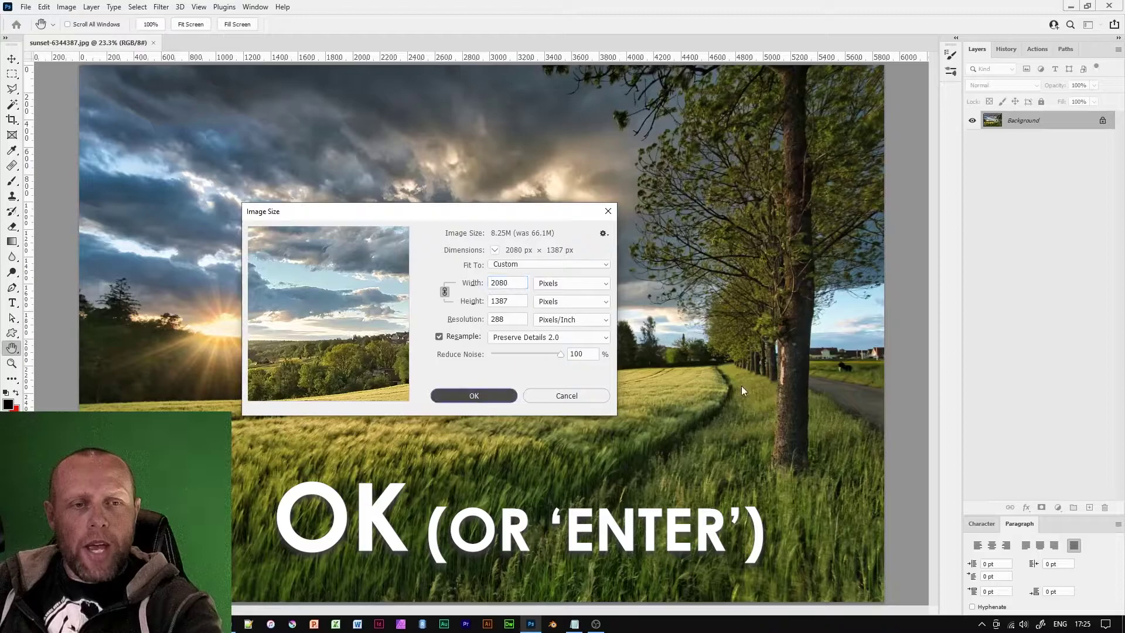
Finish the 2080 × 1387 px resize and fit the photo to the window with Ctrl+0
key("s")
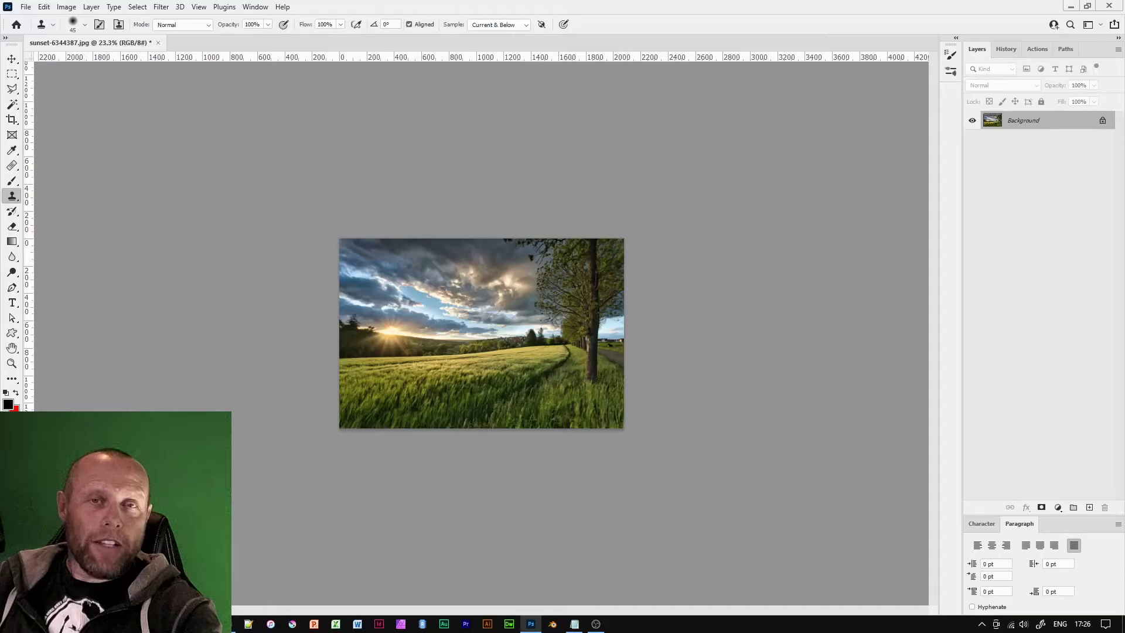
key("ctrl+0")
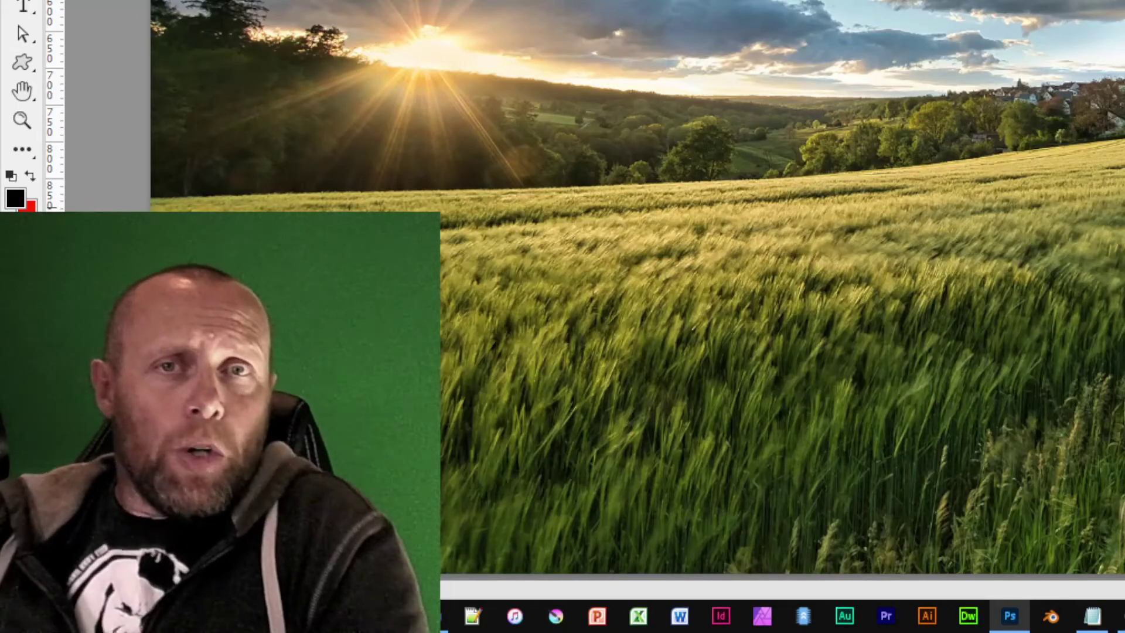